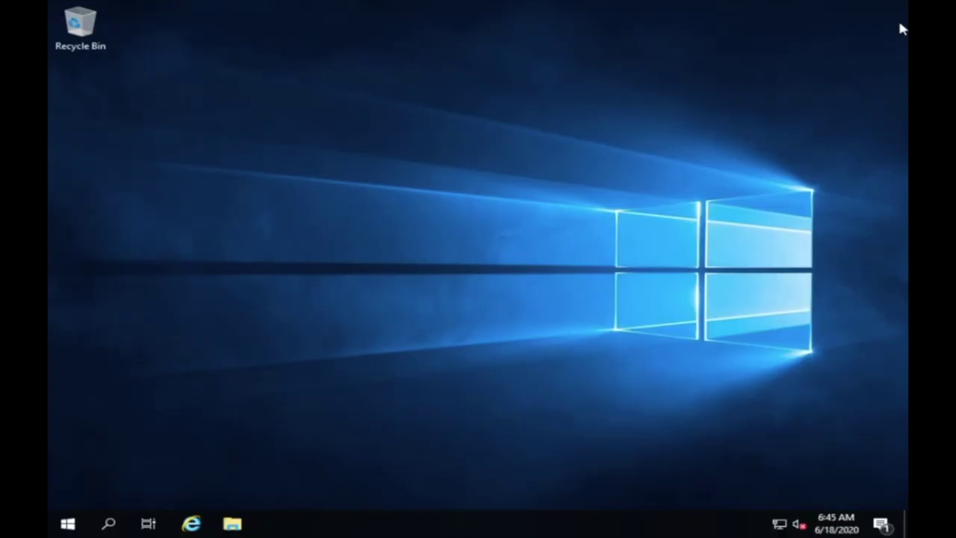
Search the Start menu for Server Manager and launch the best match.
left_click(78, 512)
type("Ser")
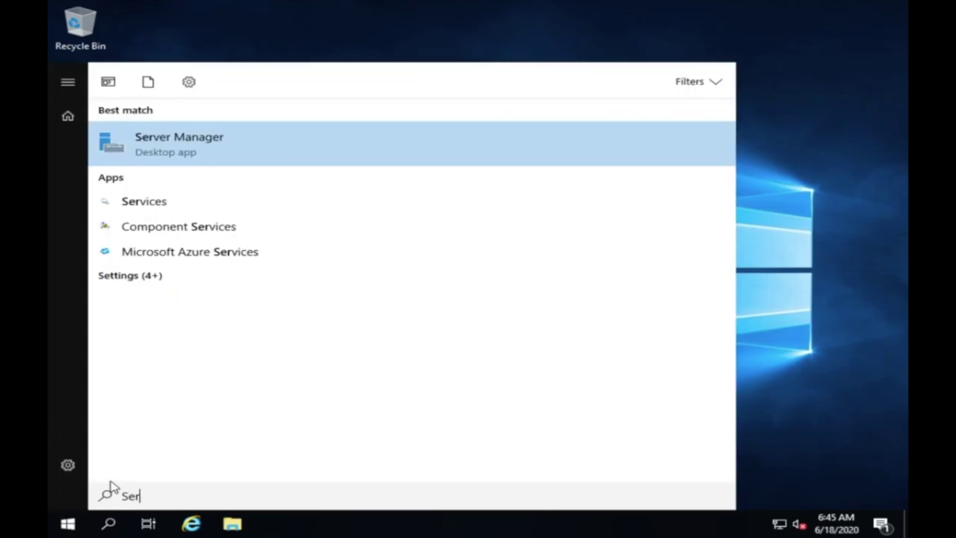
type("ver Man")
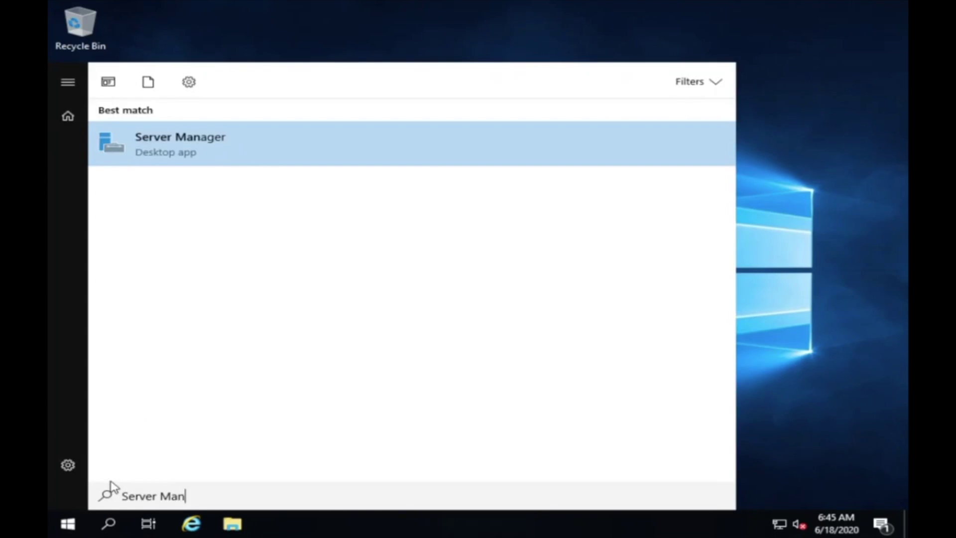
type("ager")
left_click(184, 153)
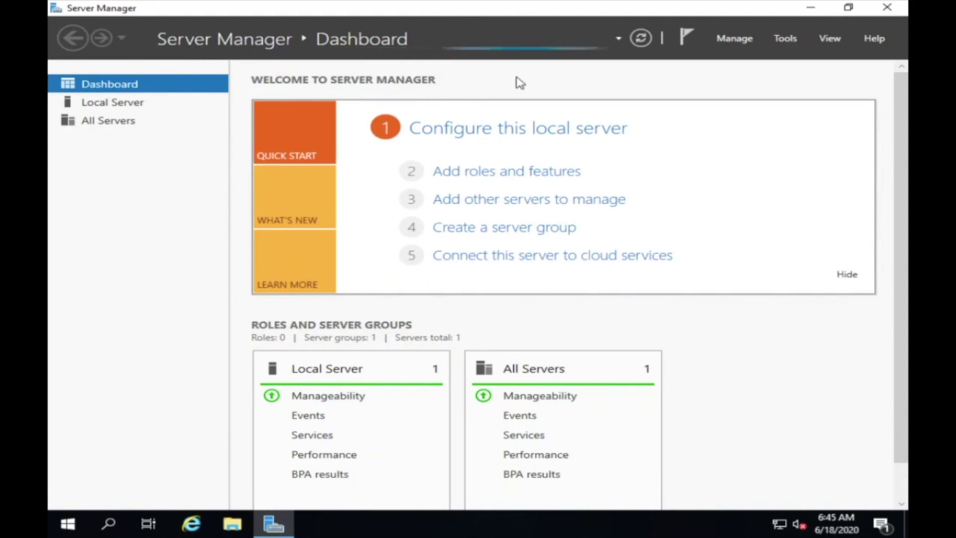
Start a maximized Add Roles and Features wizard as a role-based install on the local server.
left_click(728, 46)
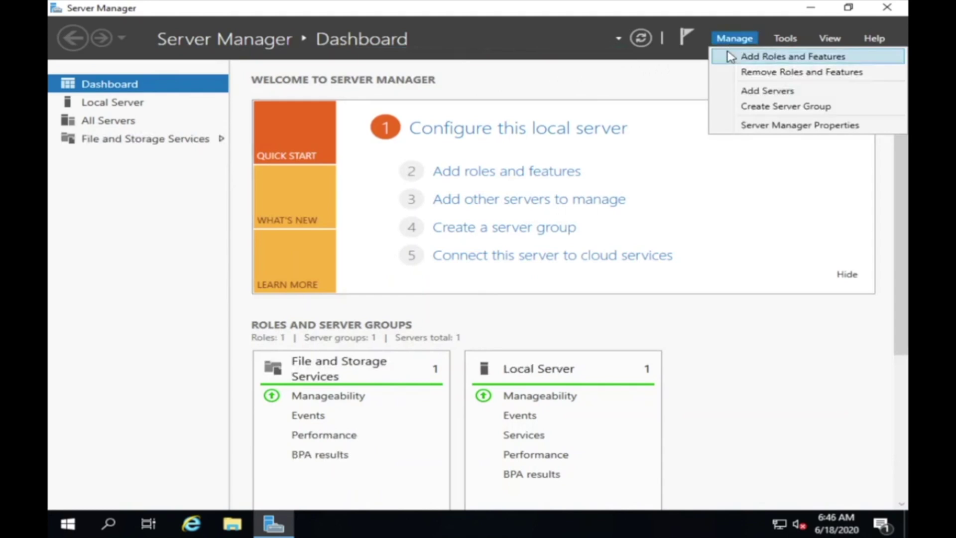
left_click(731, 58)
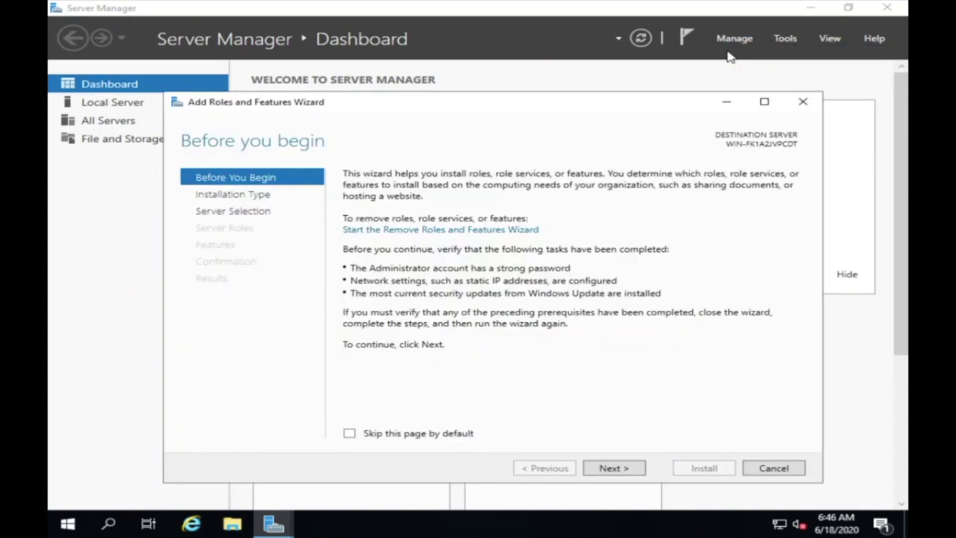
left_click(764, 101)
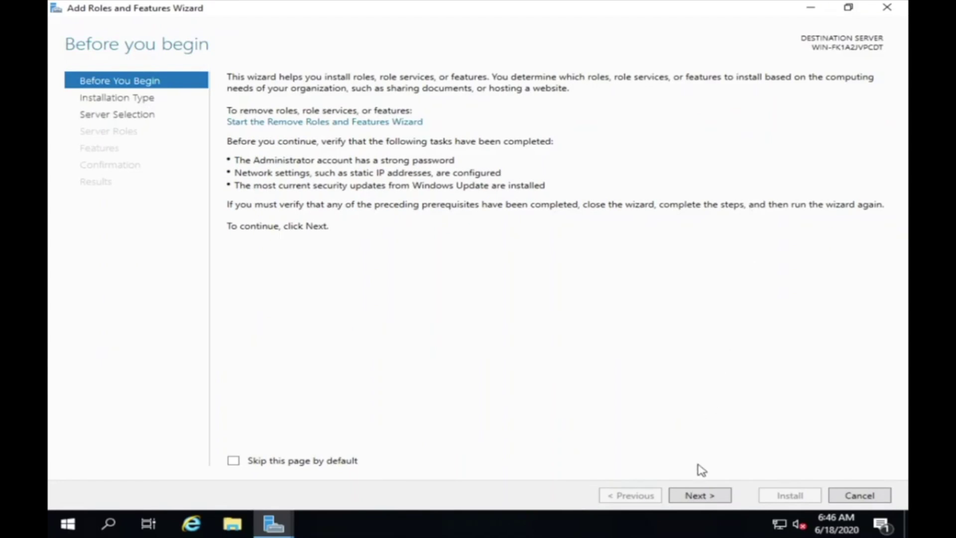
left_click(695, 497)
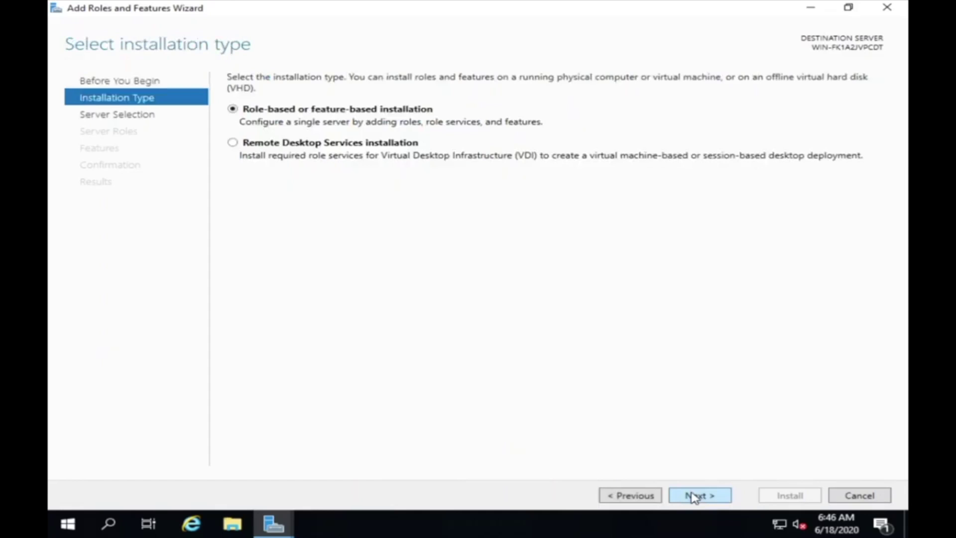
left_click(695, 497)
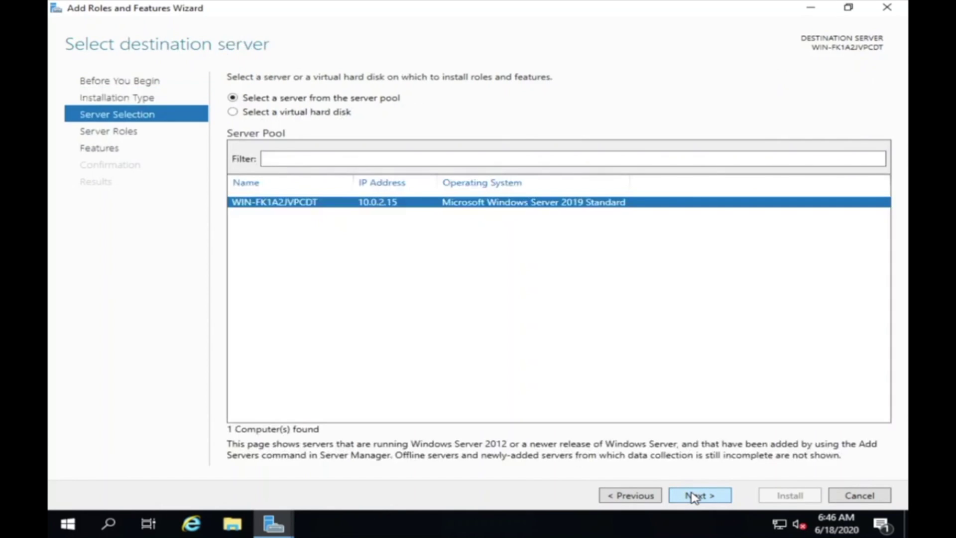
left_click(695, 497)
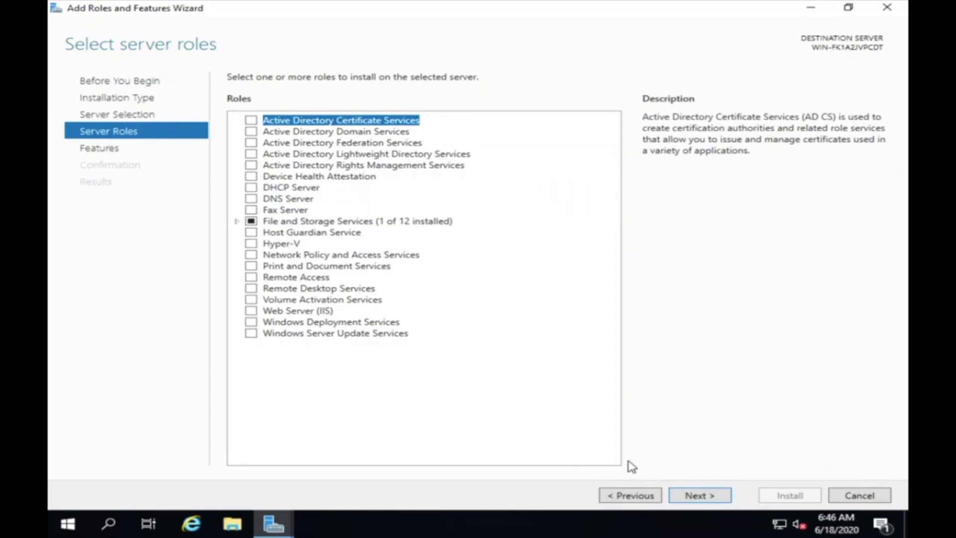
Check the Remote Desktop Services role, adding no extra features.
left_click(251, 288)
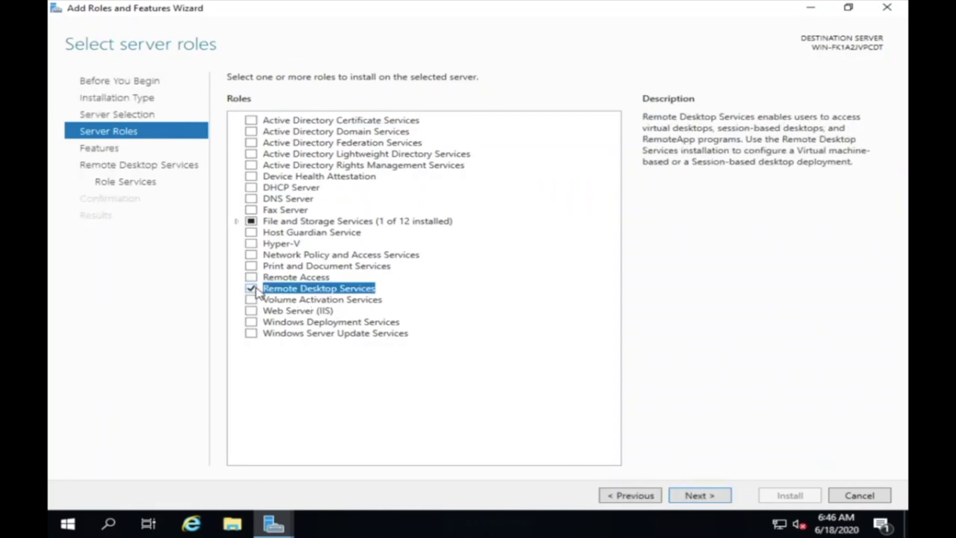
left_click(691, 498)
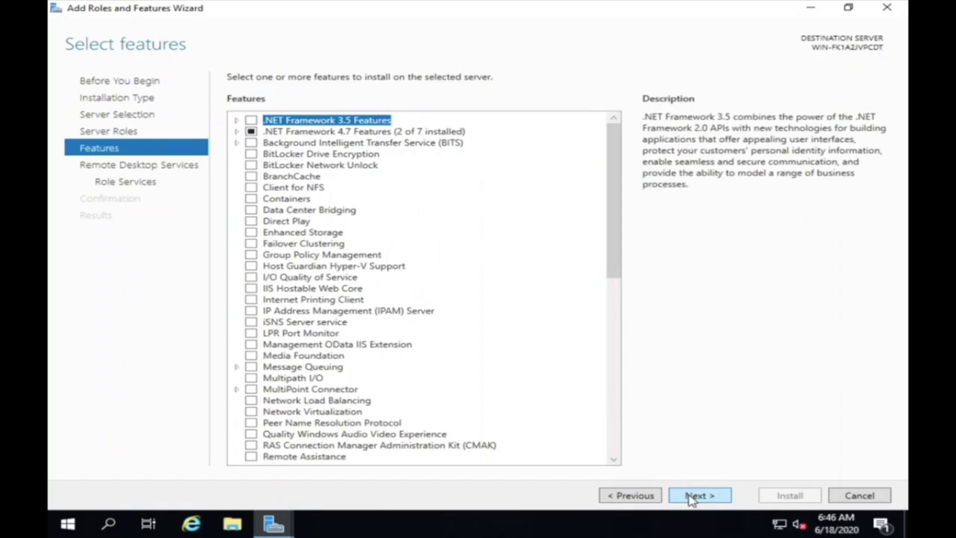
left_click(691, 498)
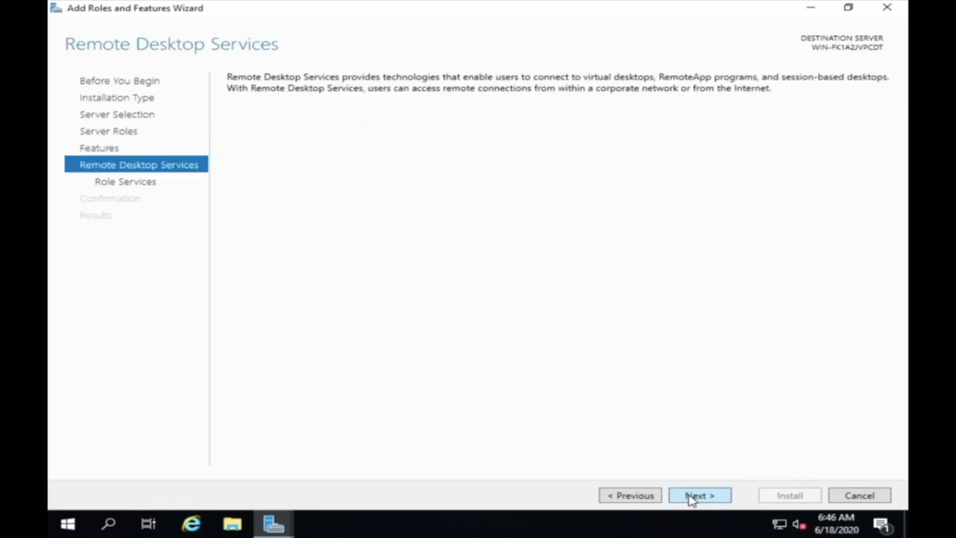
left_click(691, 498)
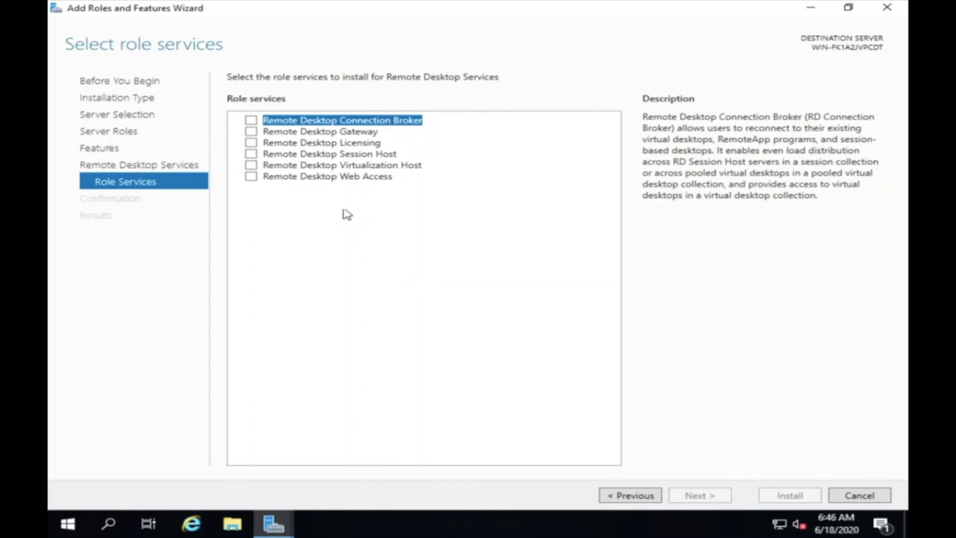
Add the Remote Desktop Licensing and Session Host role services, accepting their management tools.
left_click(251, 142)
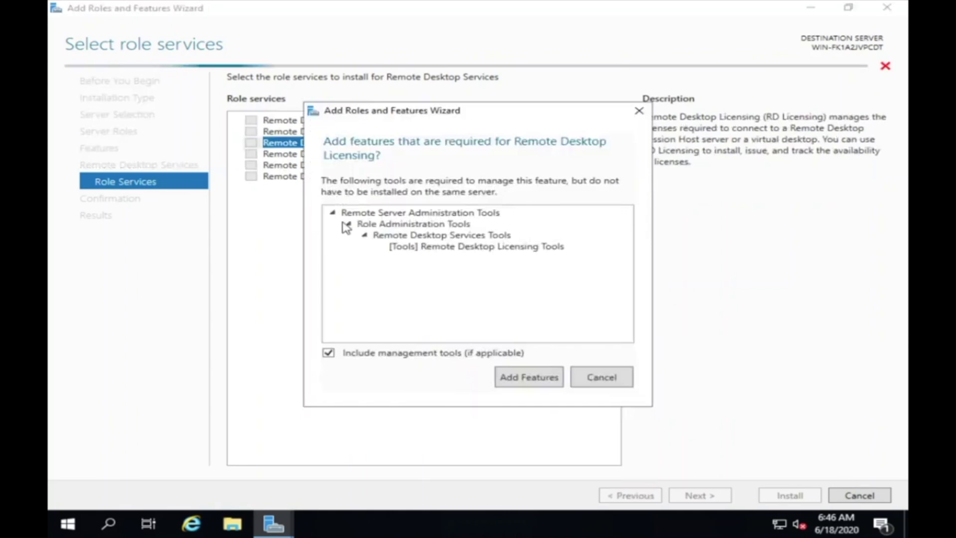
left_click(528, 377)
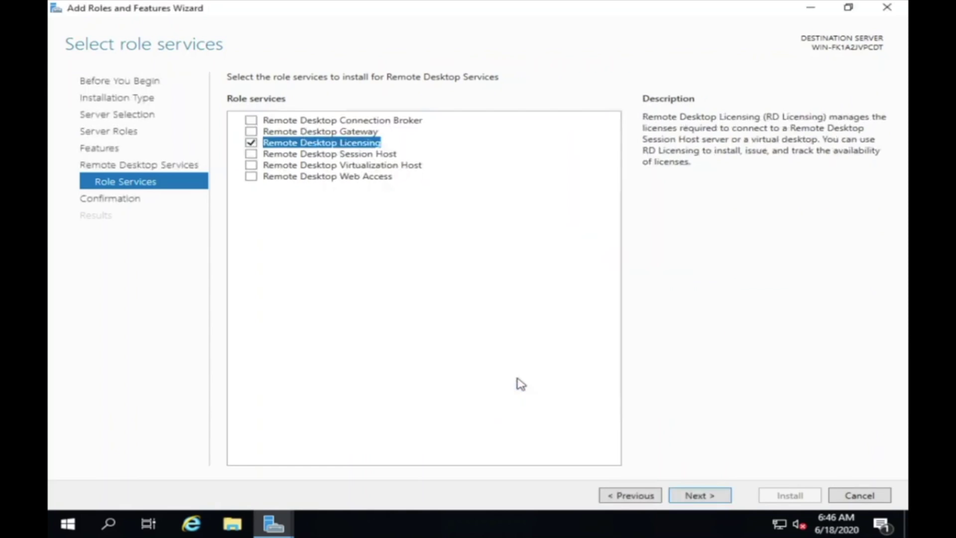
left_click(251, 153)
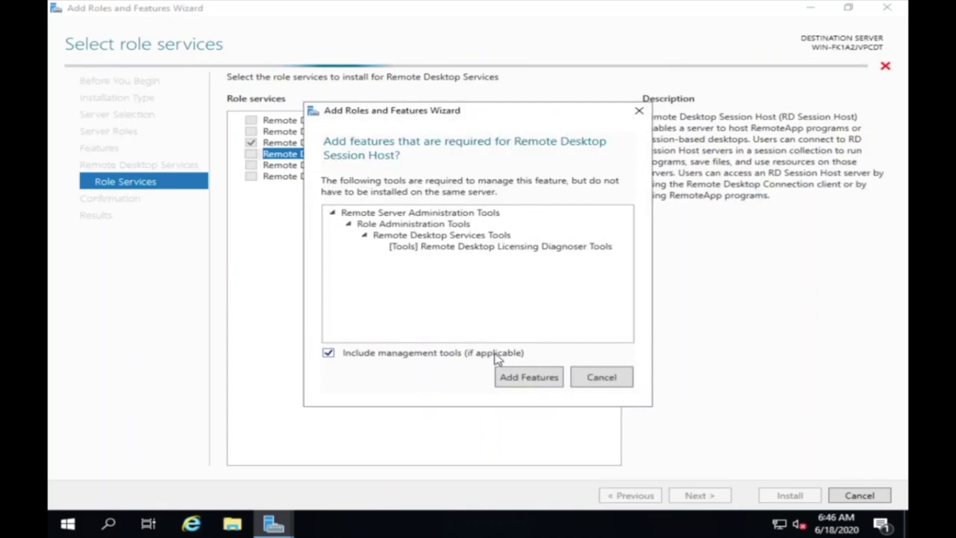
left_click(528, 377)
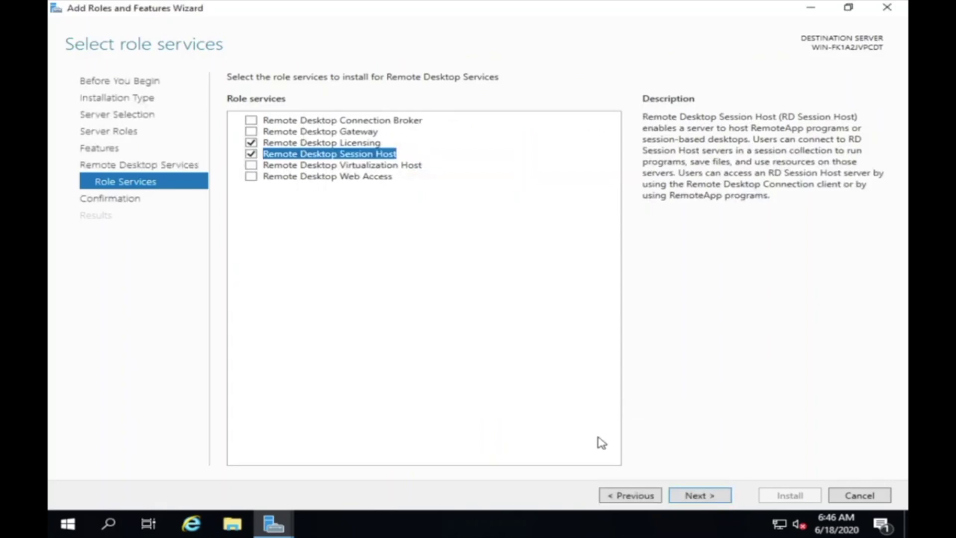
left_click(678, 496)
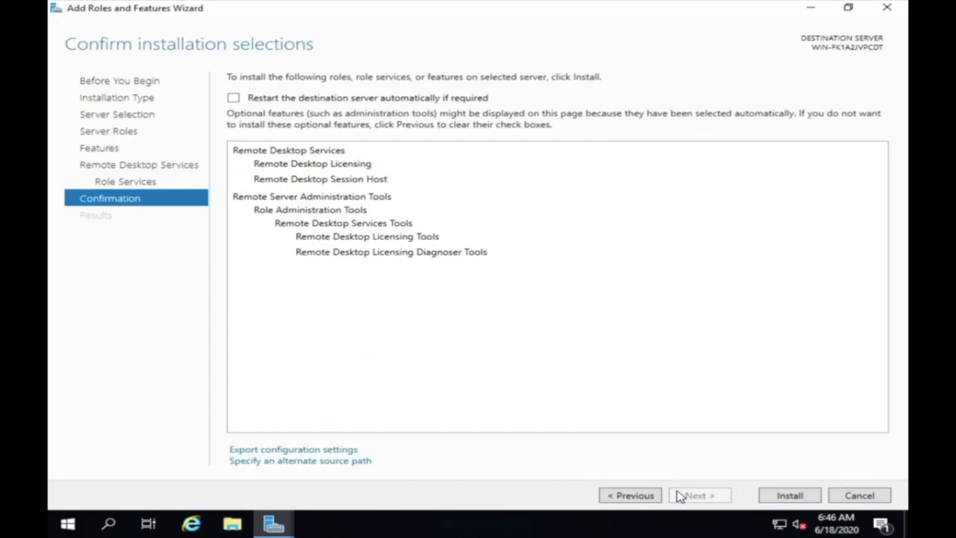
Install the Remote Desktop role services and close the wizard once a restart is pending.
left_click(790, 497)
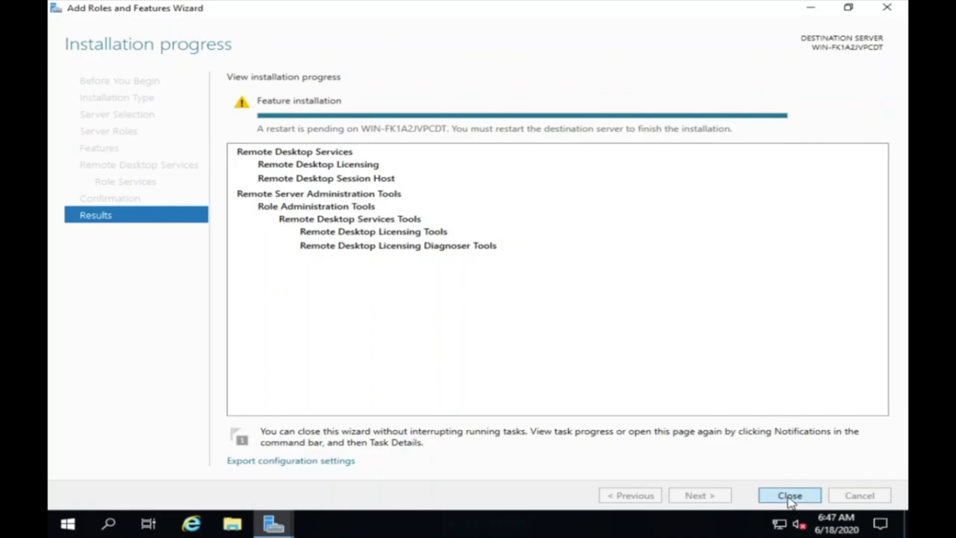
left_click(790, 496)
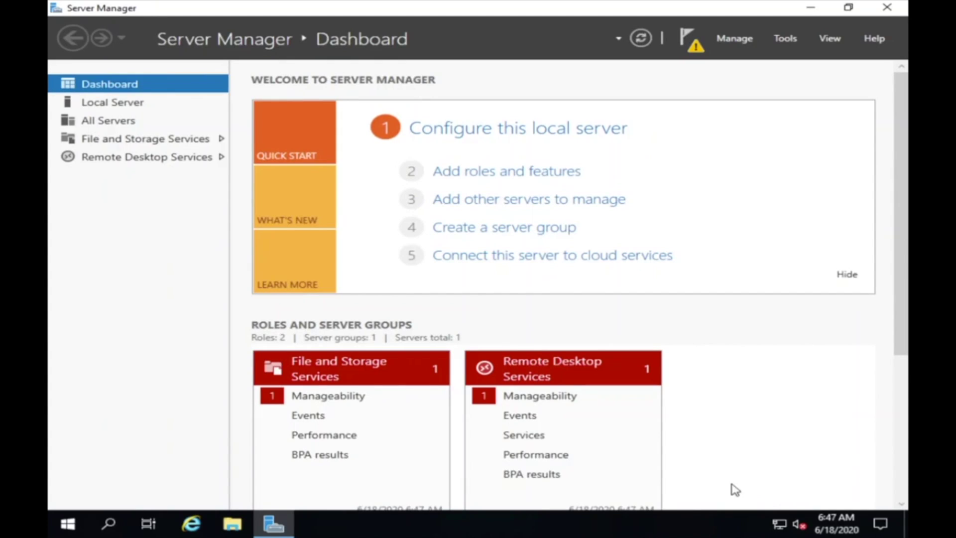
Restart the server from the Start Power menu, keeping the default shutdown reason.
left_click(67, 525)
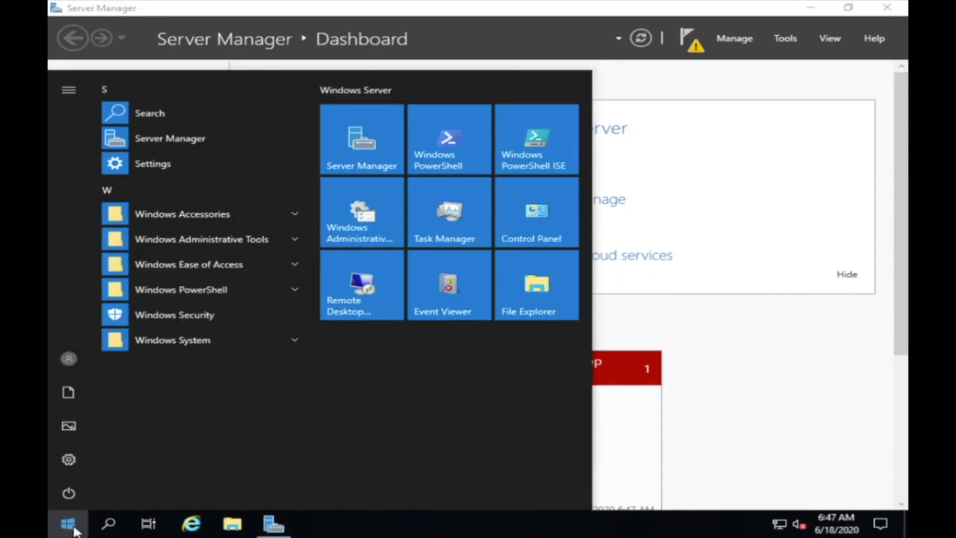
left_click(74, 504)
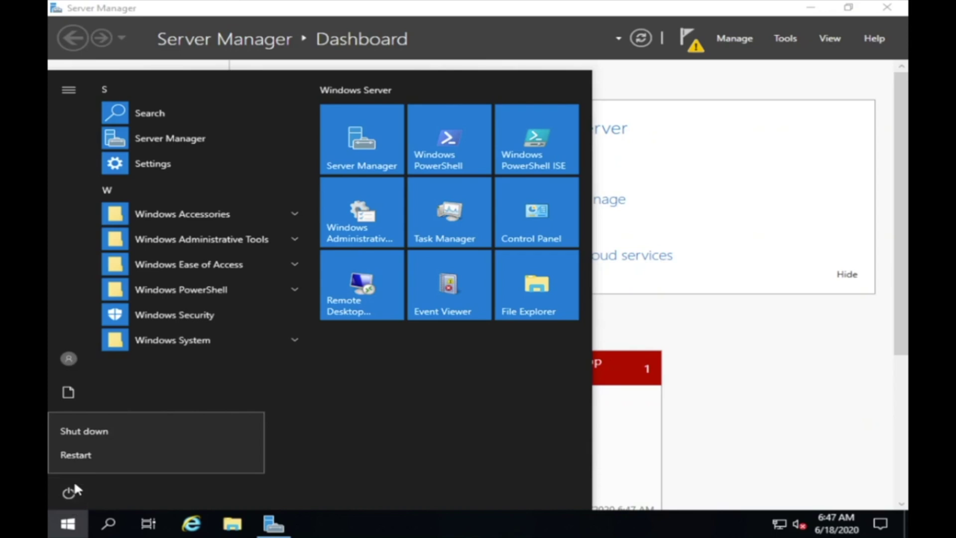
left_click(79, 457)
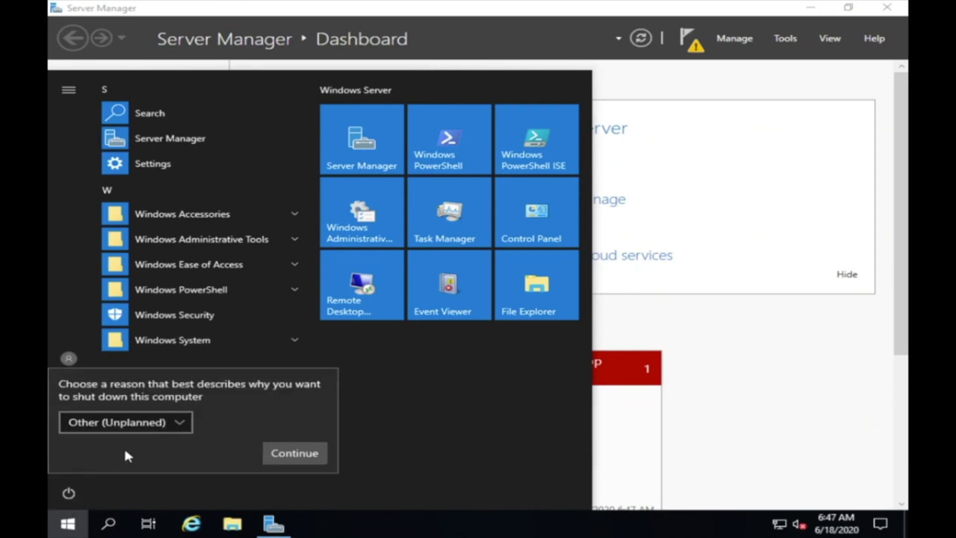
left_click(271, 454)
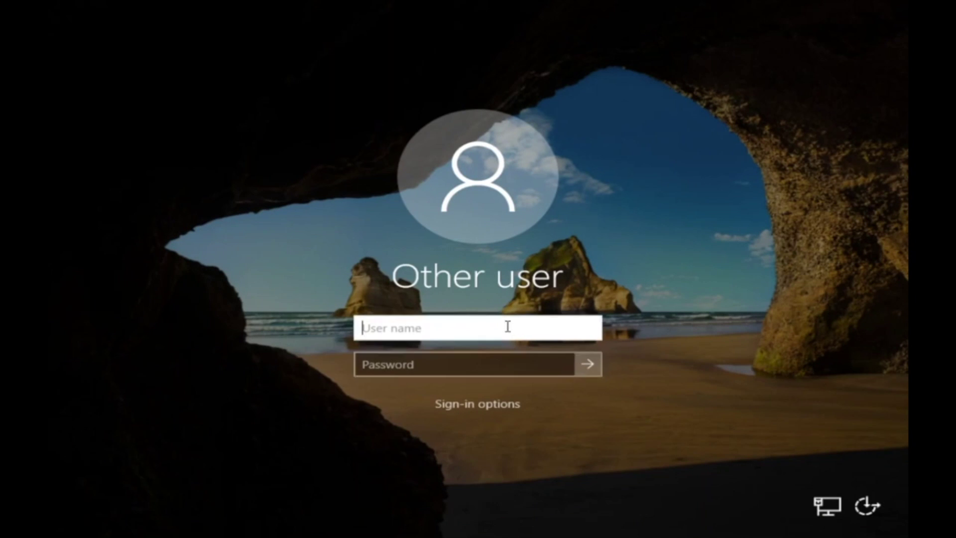
type("Adm")
type("inistrat")
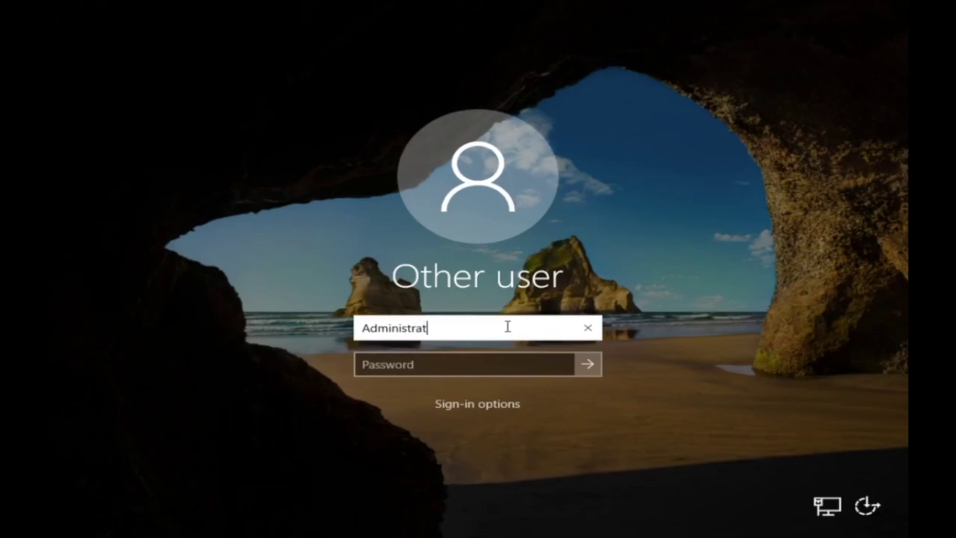
type("or")
Sign in as Administrator with the account password.
key("Tab")
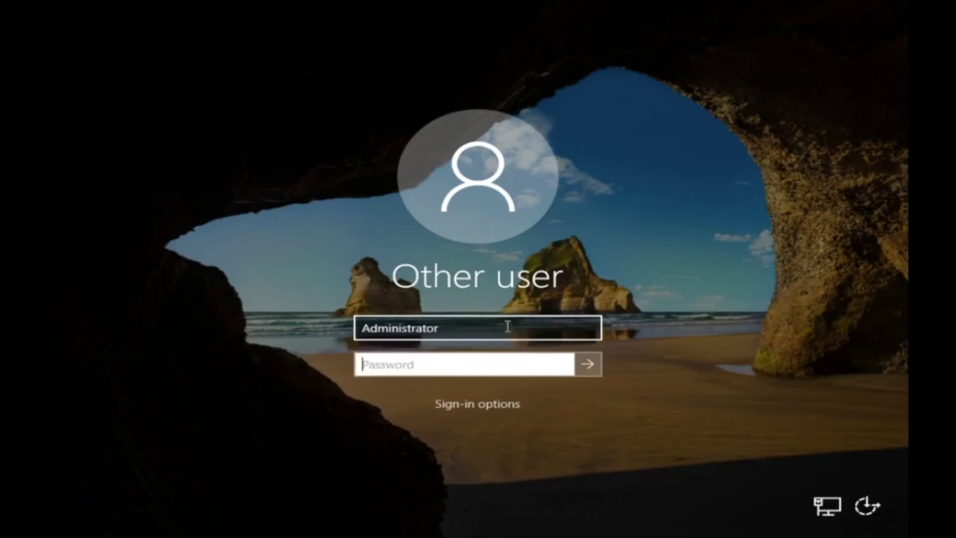
type("••••••••")
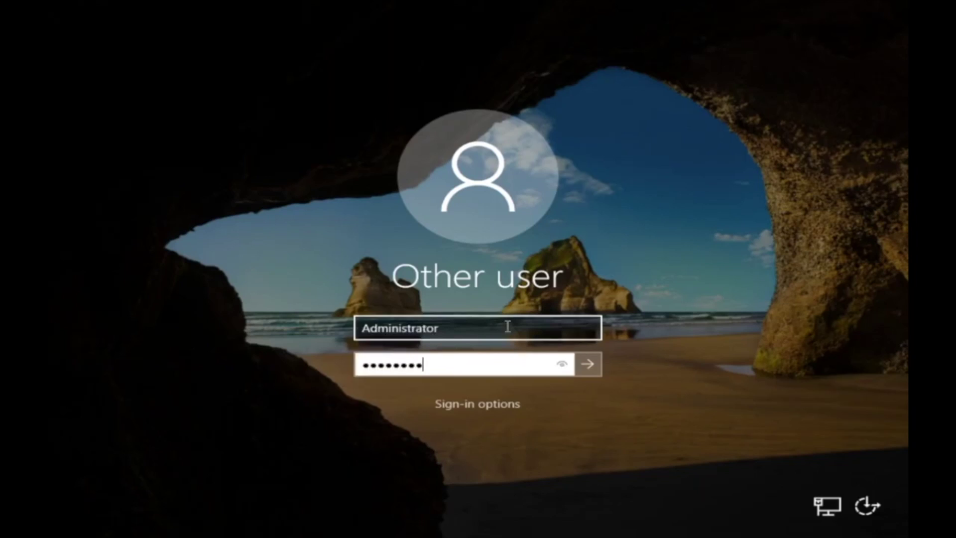
type("••••")
key("Return")
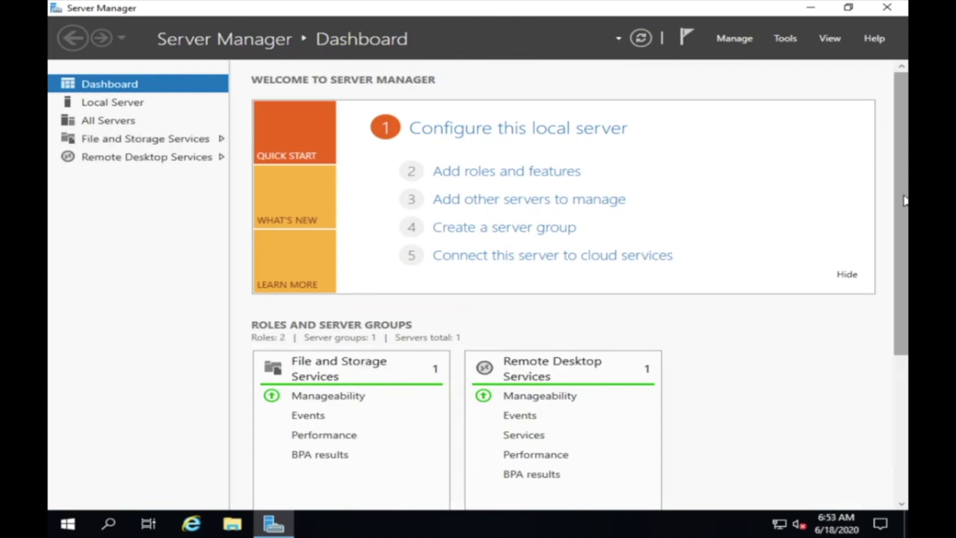
Launch Remote Desktop Licensing Manager and bring up the not-activated local server's actions menu.
left_click(787, 39)
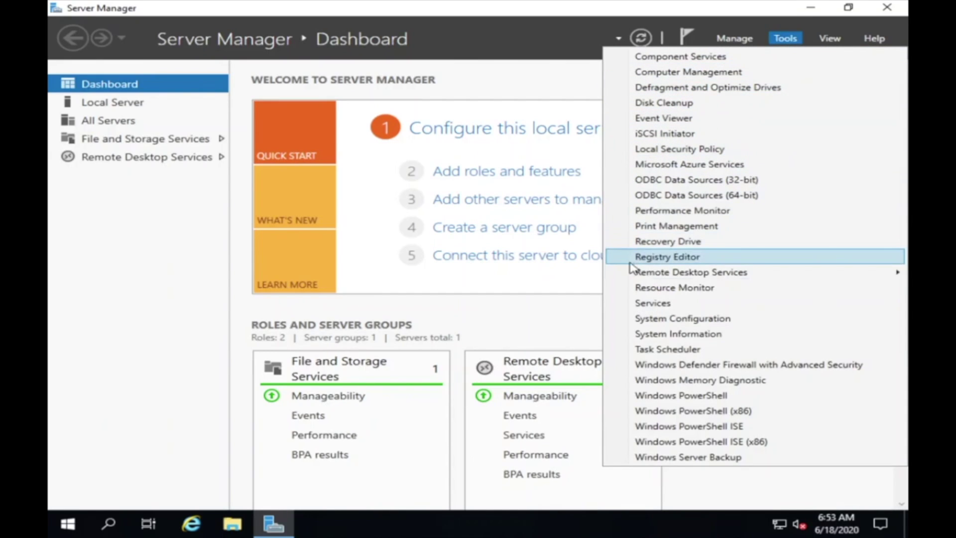
mouse_move(691, 272)
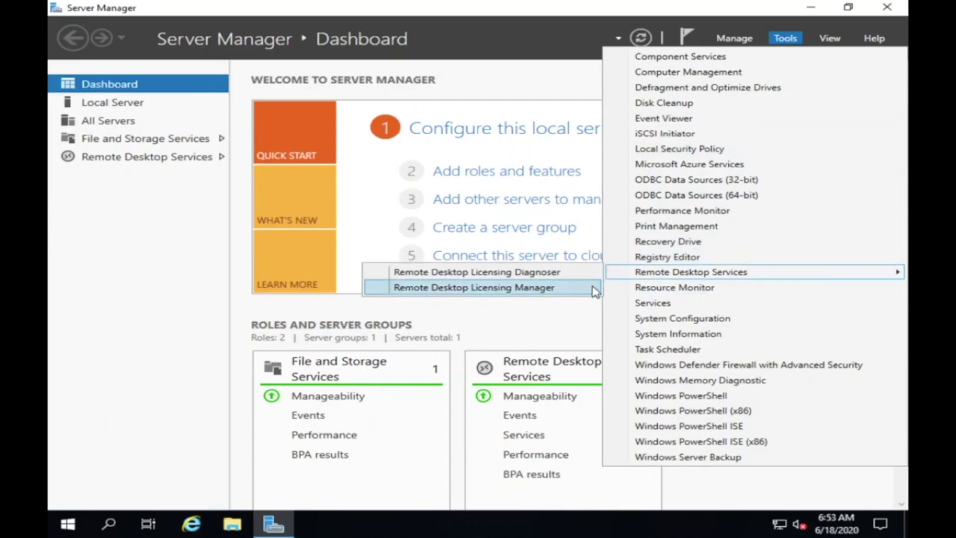
left_click(595, 291)
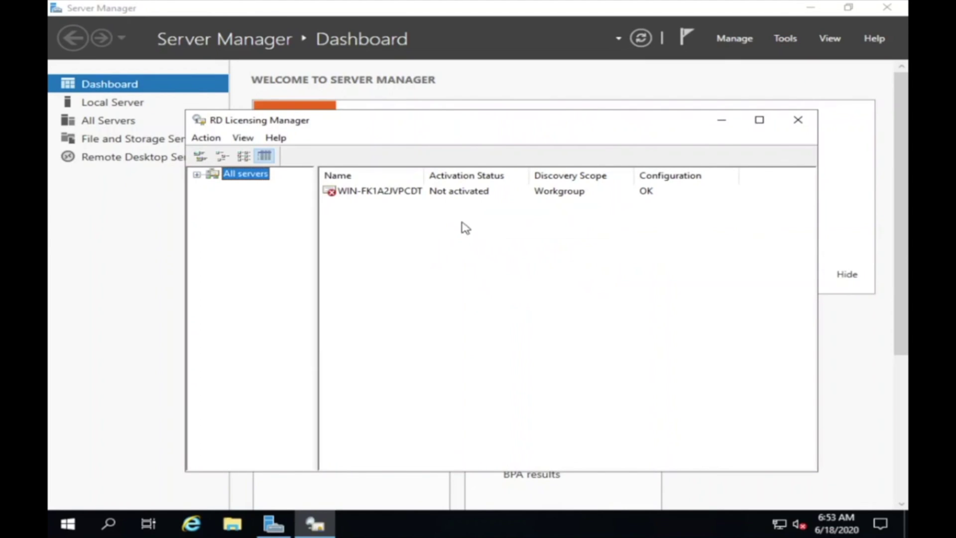
left_click(431, 196)
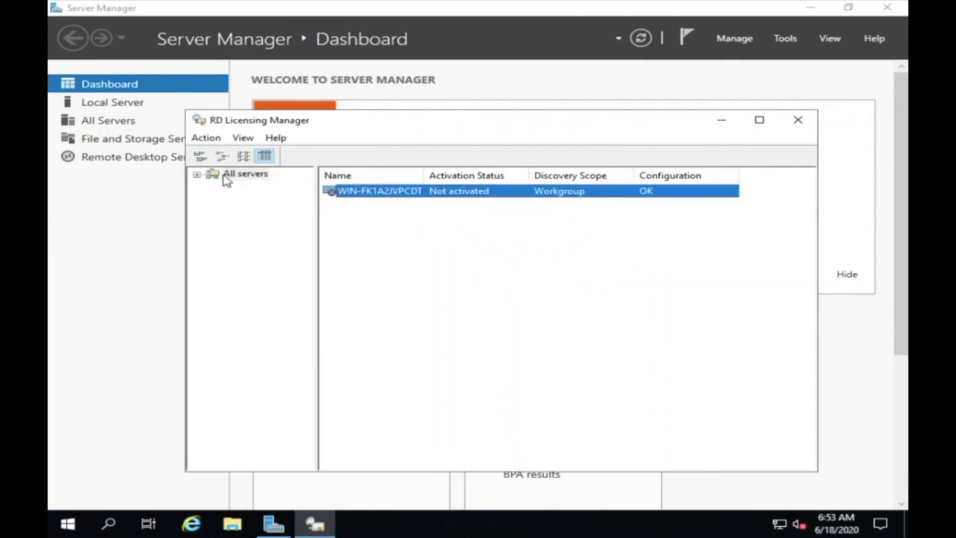
left_click(198, 174)
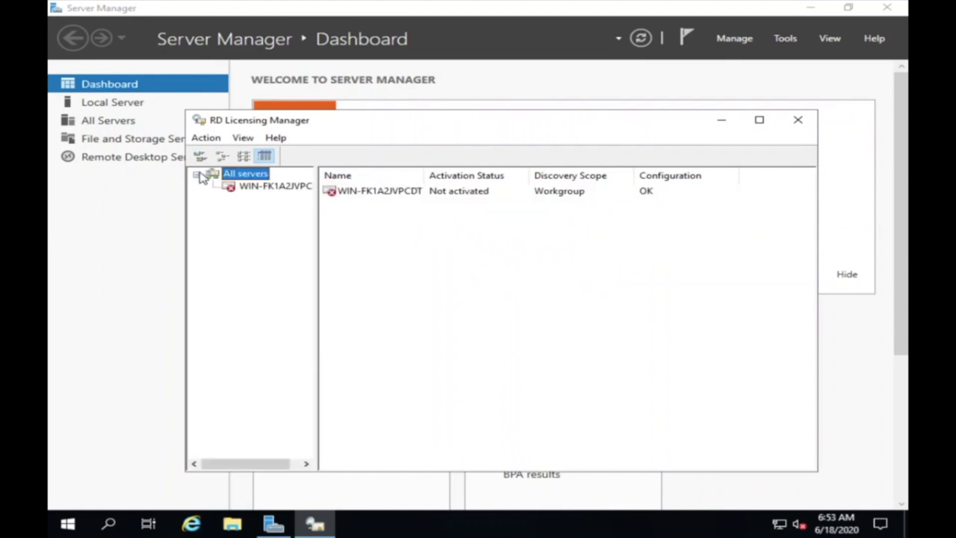
left_click(249, 186)
right_click(249, 192)
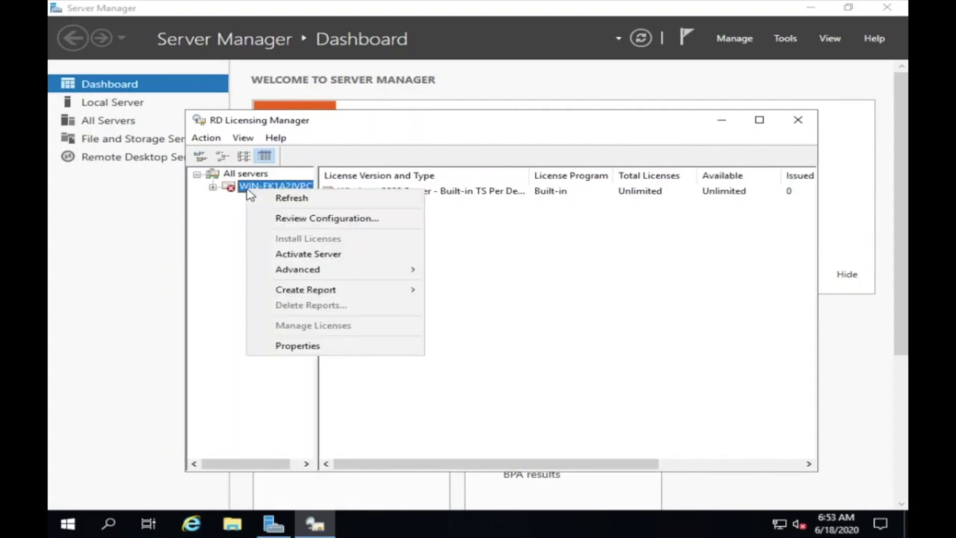
Start Activate Server using the automatic connection method, reaching company information.
left_click(309, 255)
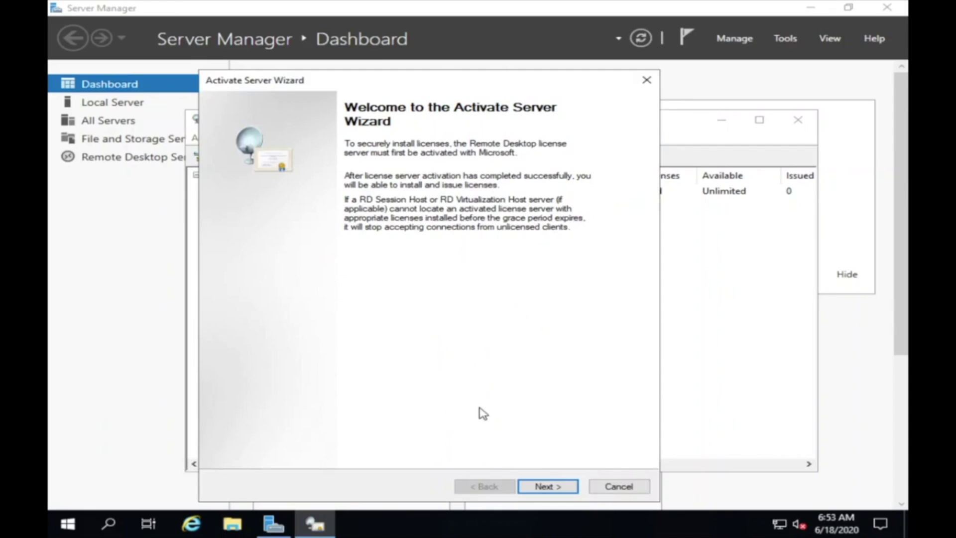
left_click(548, 487)
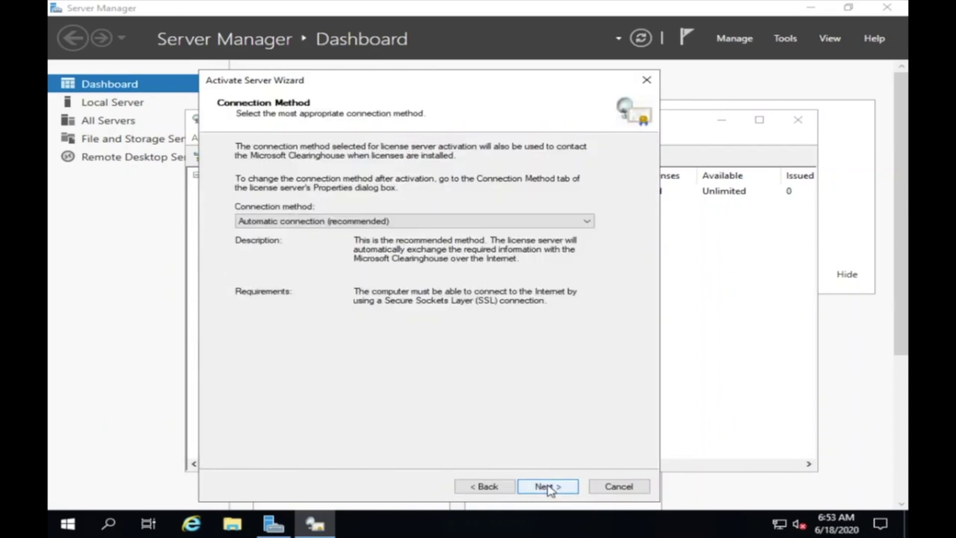
left_click(548, 486)
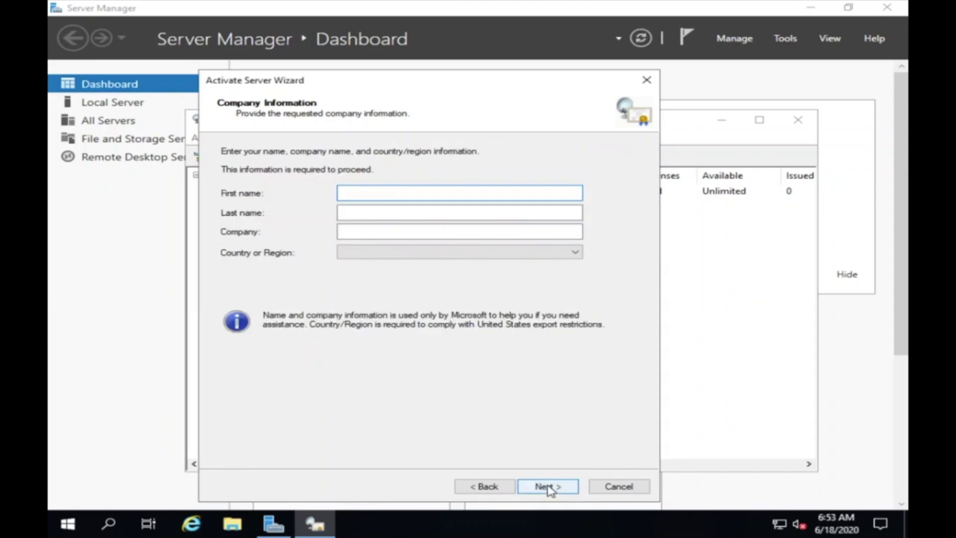
left_click(549, 487)
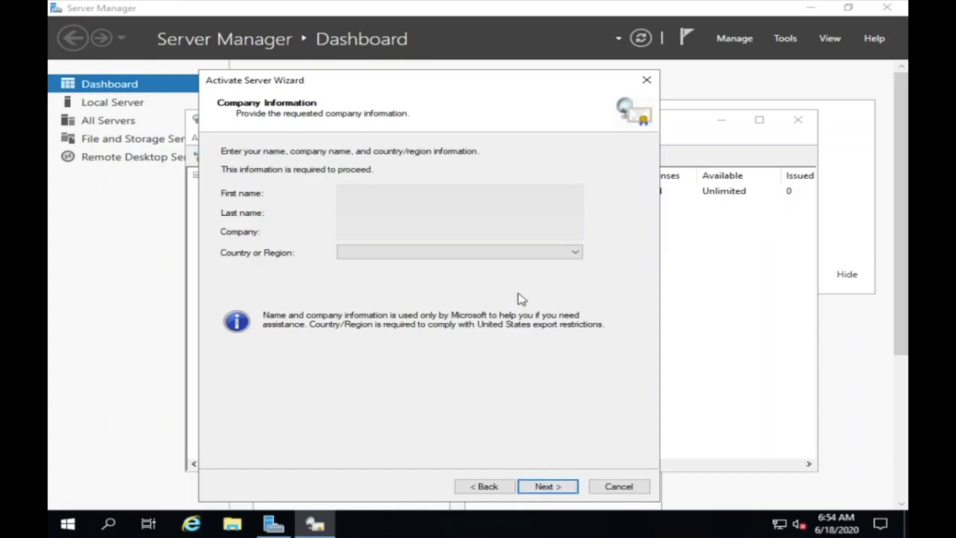
Choose United States as the company's country or region.
left_click(526, 252)
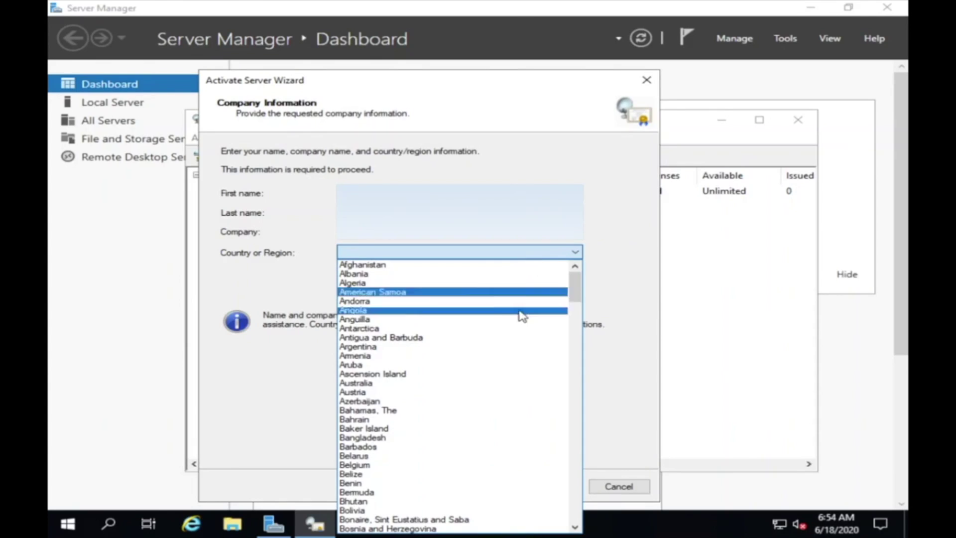
key("u")
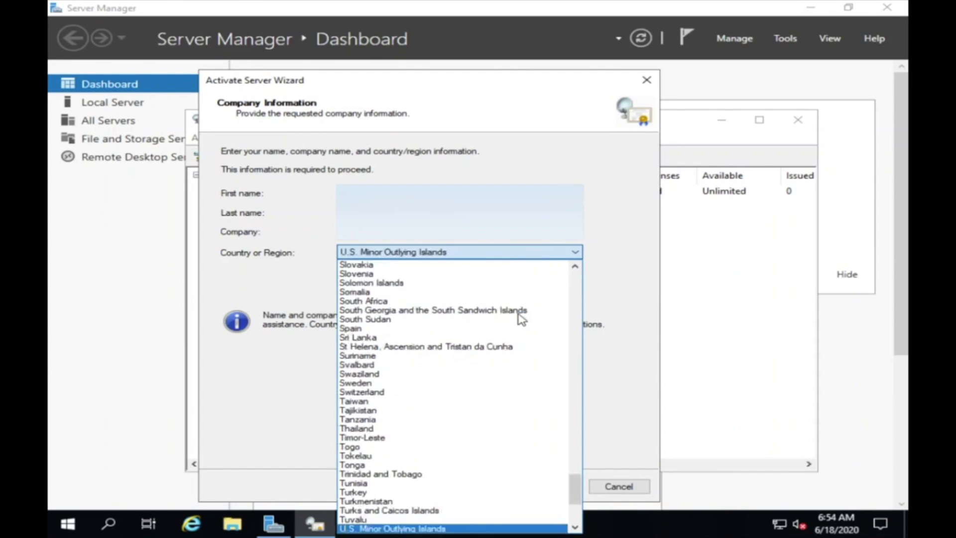
scroll(485, 440, "down", 3)
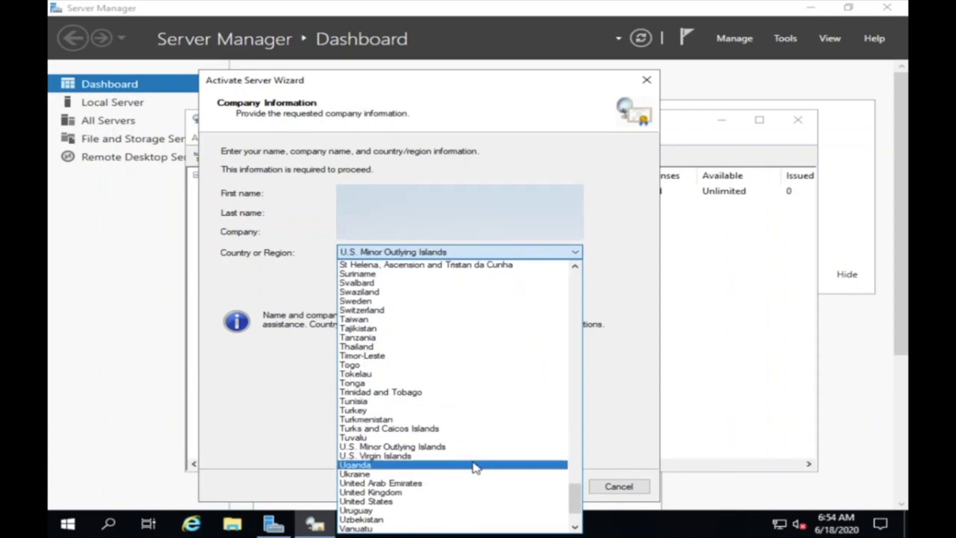
left_click(446, 505)
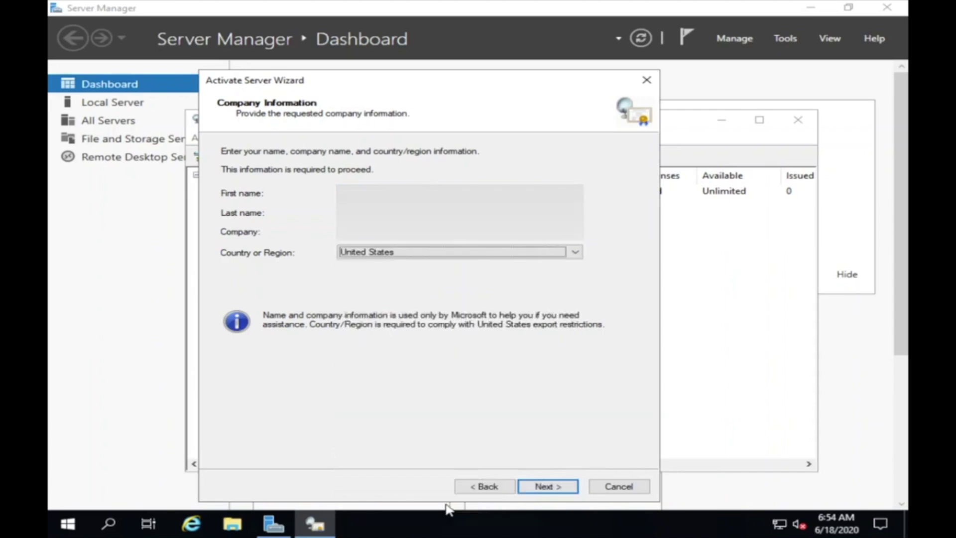
Skip the optional company details and complete the Activate Server Wizard.
left_click(539, 488)
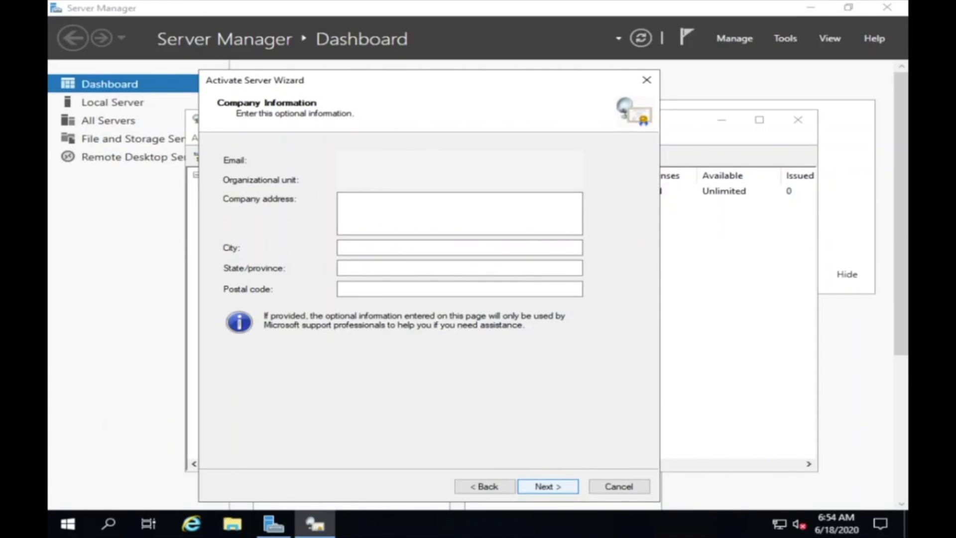
left_click(552, 491)
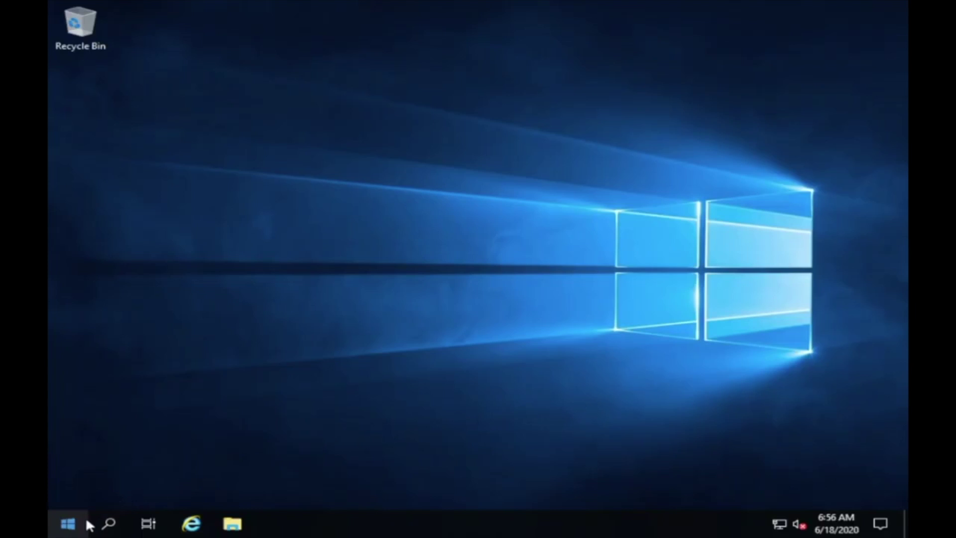
Relaunch Server Manager from Start search and open its Tools menu for Remote Desktop Services.
left_click(78, 525)
type("S")
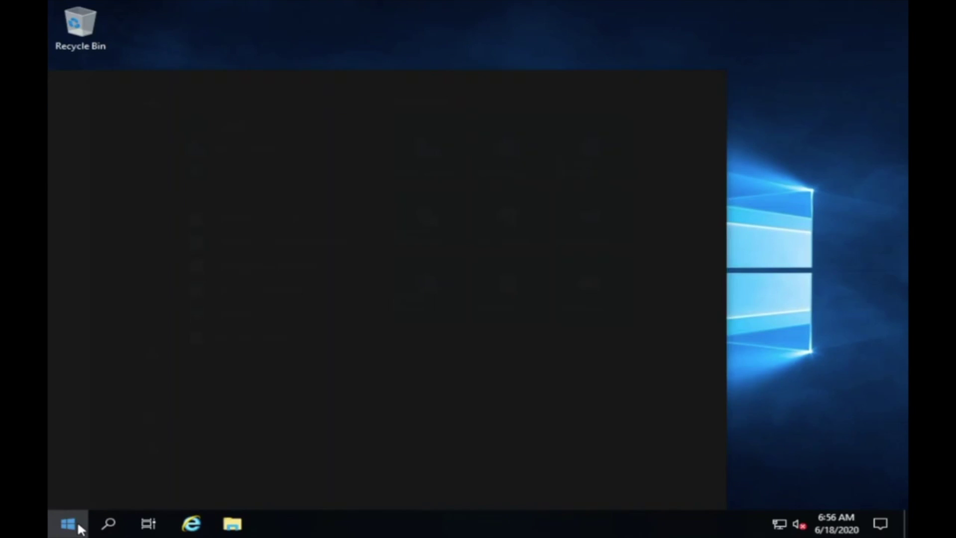
type("erver Man")
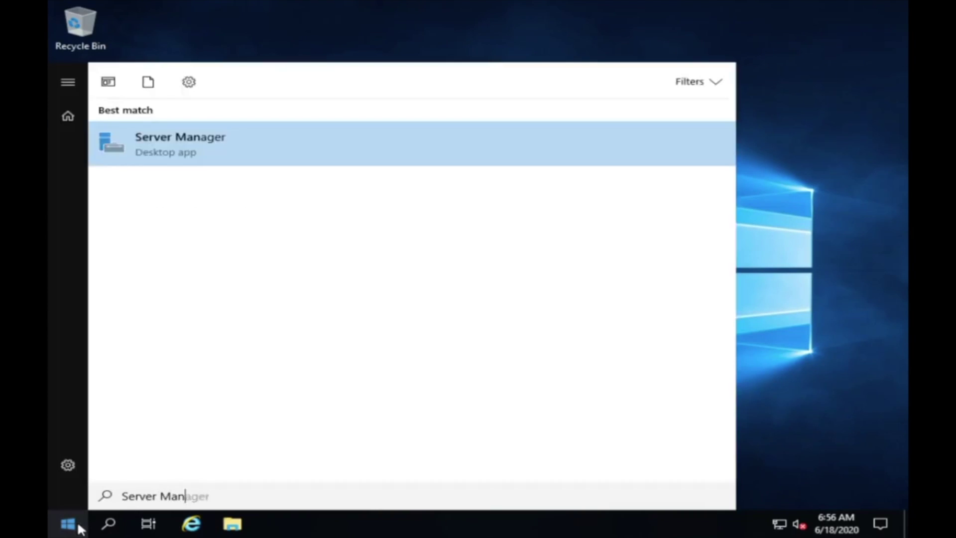
type("ager")
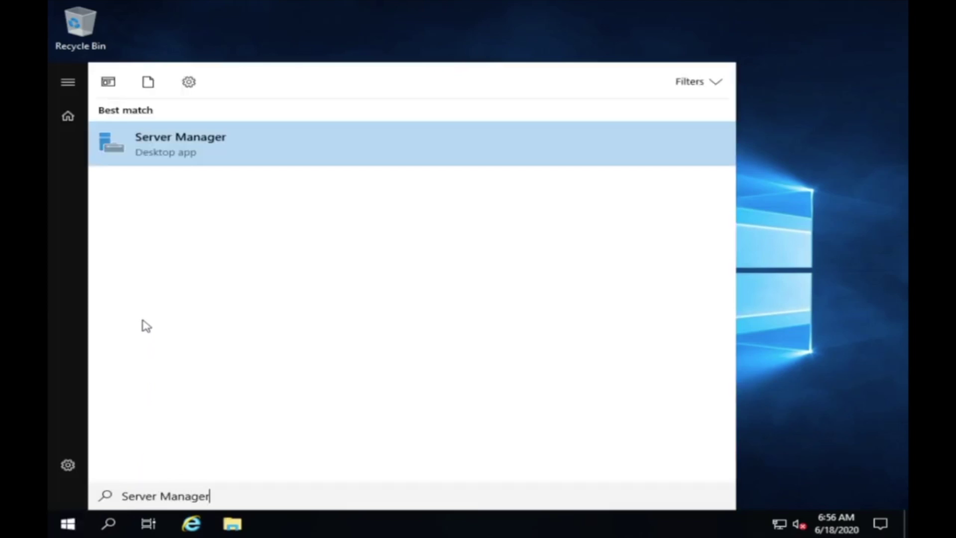
left_click(164, 147)
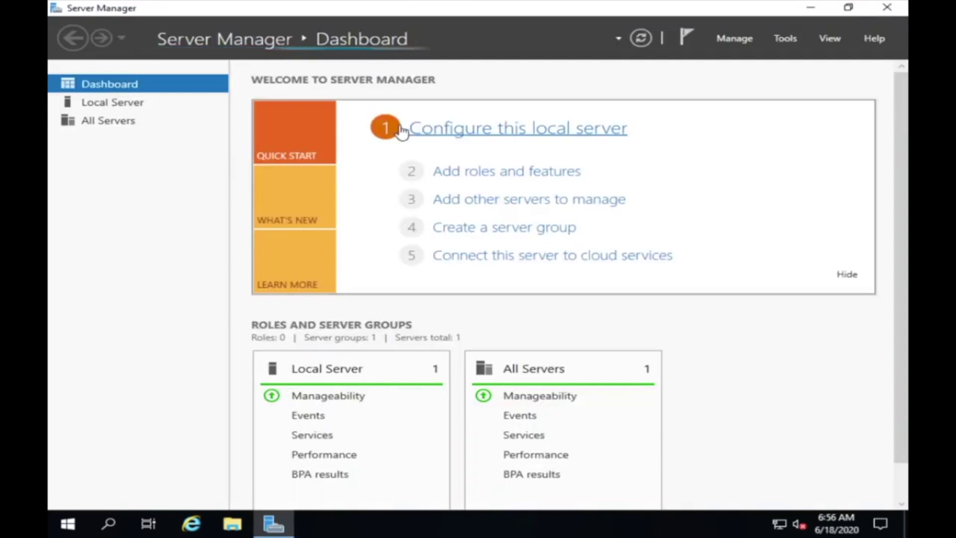
left_click(786, 39)
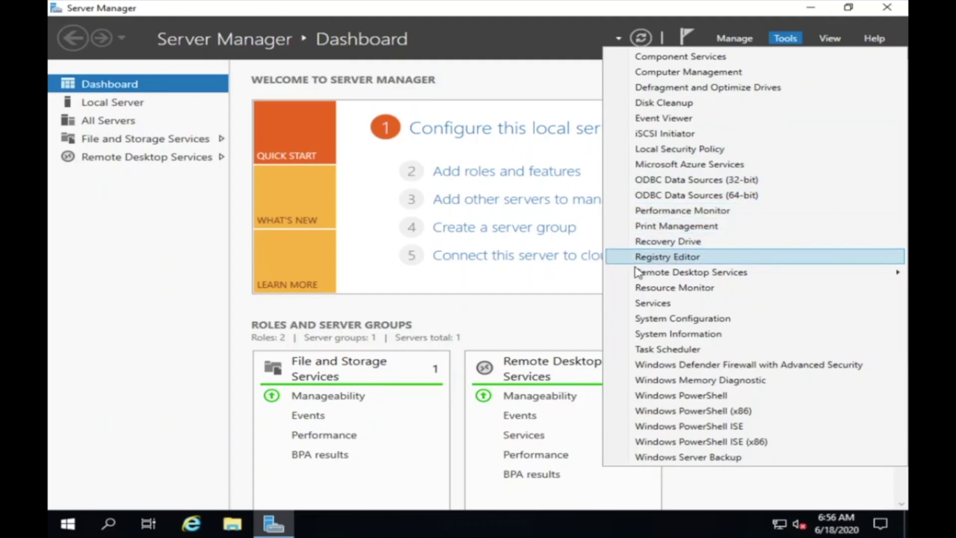
mouse_move(690, 272)
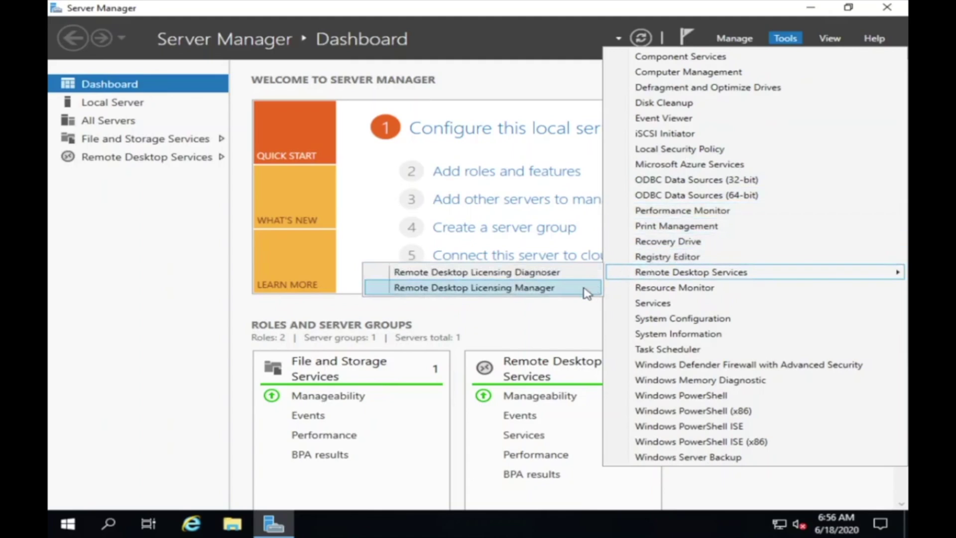
Launch Remote Desktop Licensing Manager and bring up the actions for the activated license server.
left_click(586, 290)
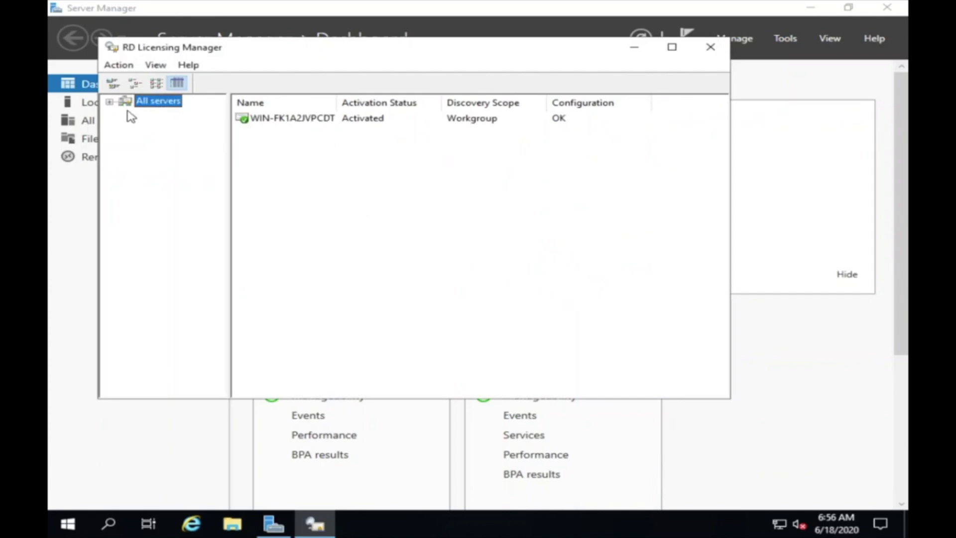
left_click(109, 102)
left_click(142, 118)
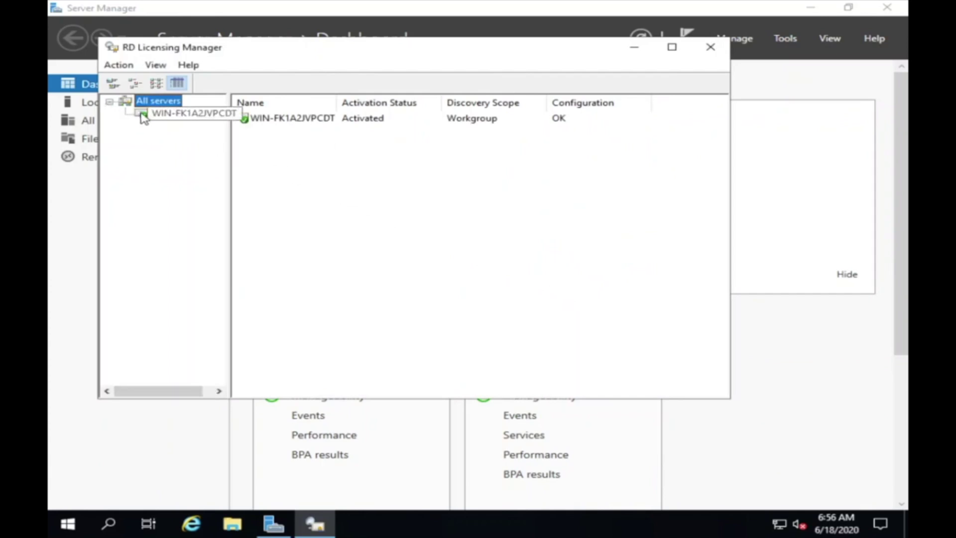
right_click(143, 118)
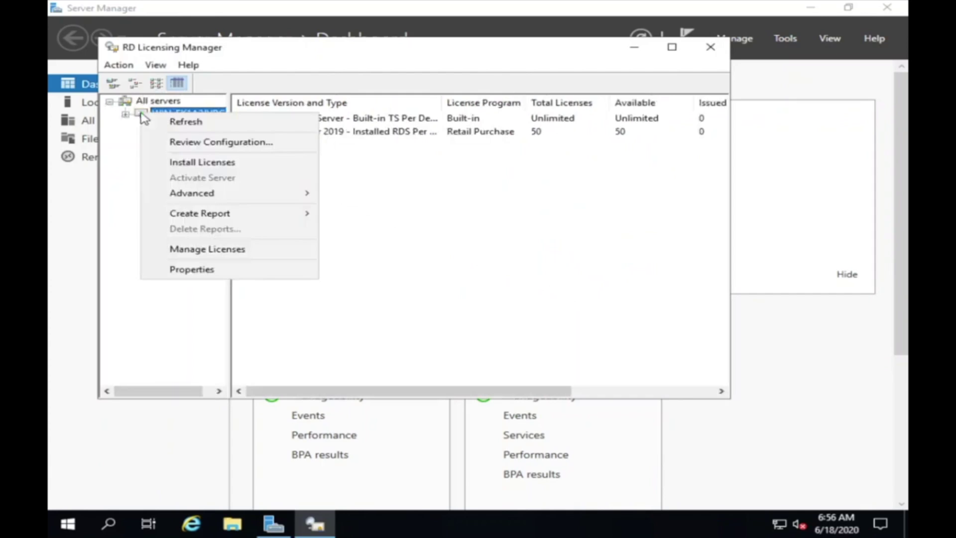
Start Install Licenses with Retail Purchase as the program and paste in the license code.
left_click(180, 162)
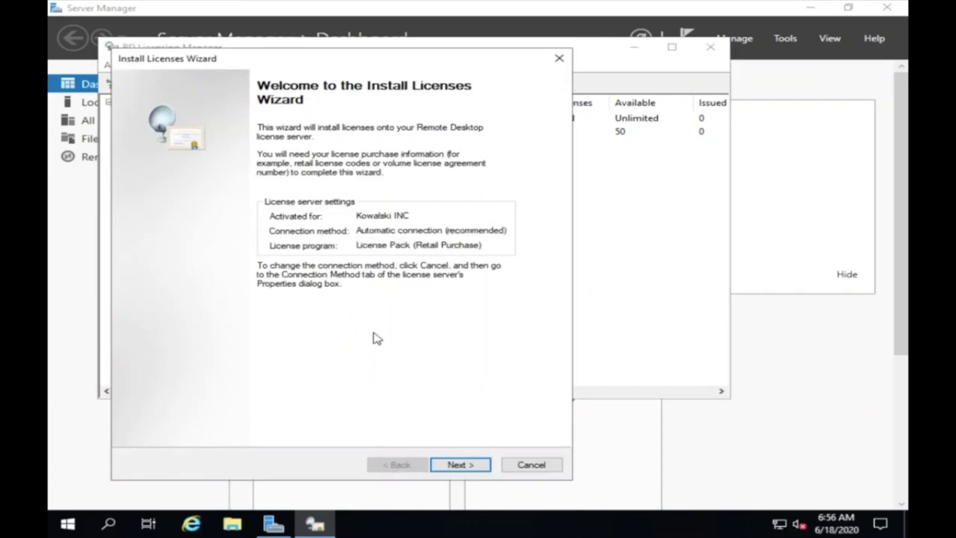
left_click(461, 465)
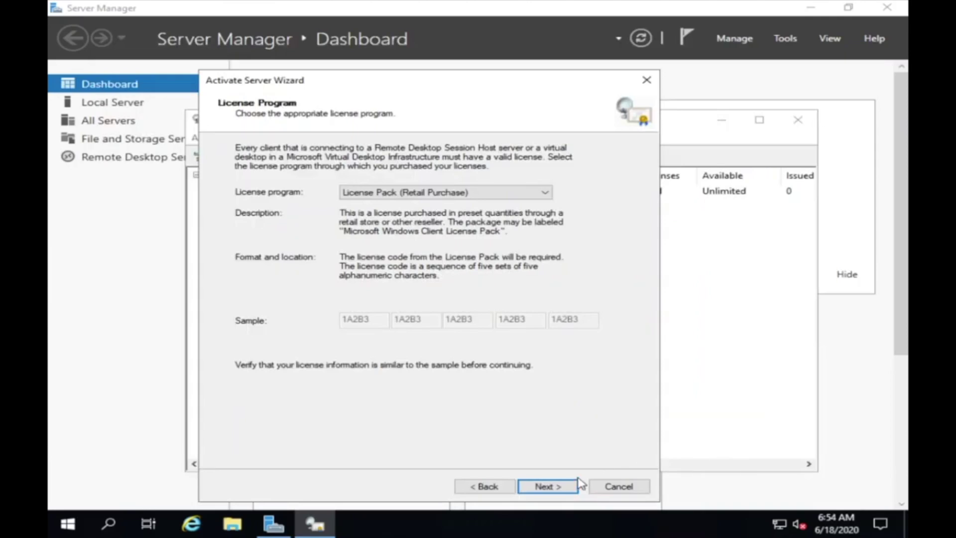
left_click(555, 486)
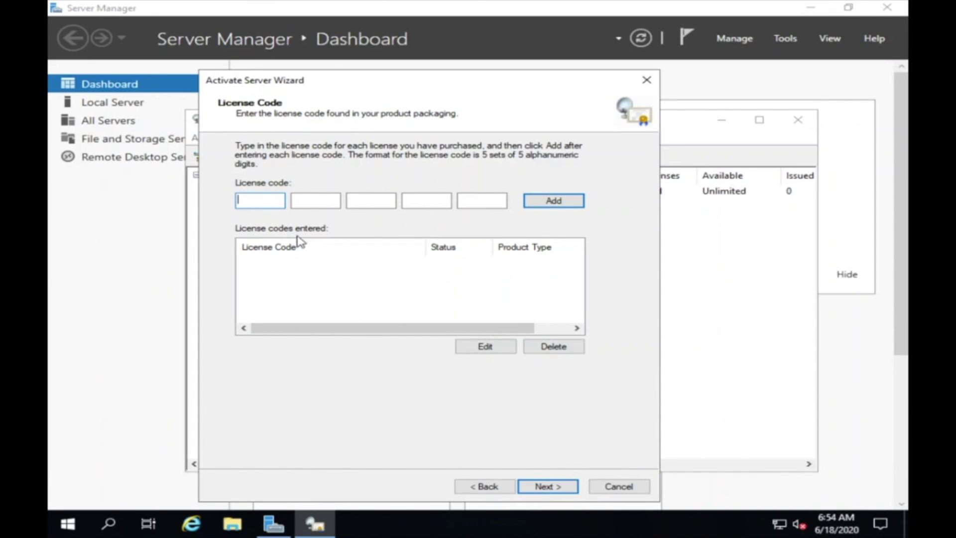
right_click(271, 205)
left_click(310, 260)
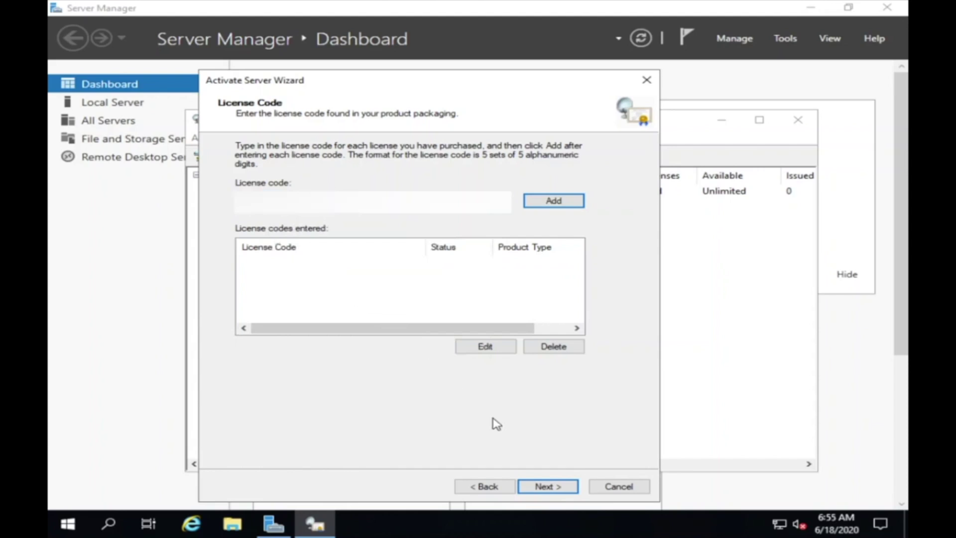
Add the pasted code to install 50 Windows Server 2019 RDS Per User CALs, then finish the wizard.
left_click(552, 488)
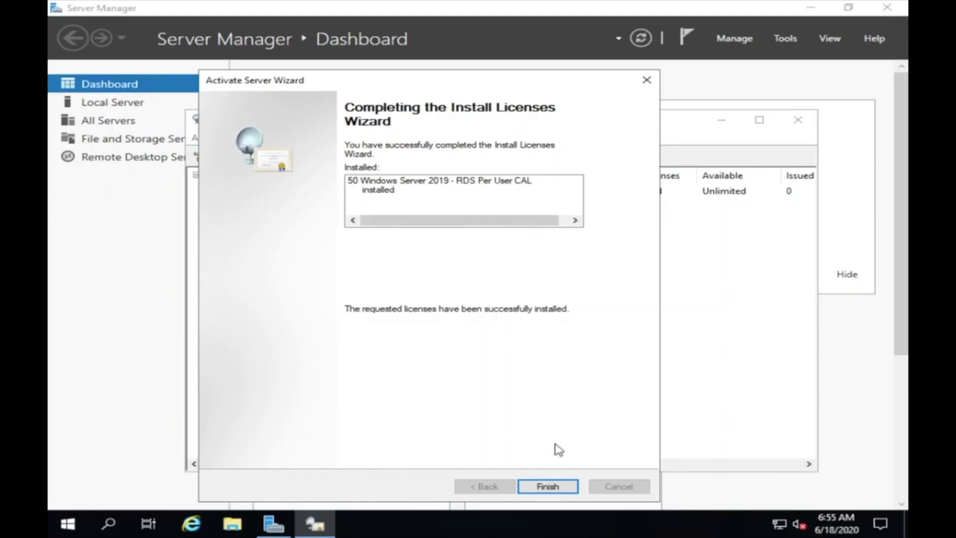
left_click(553, 487)
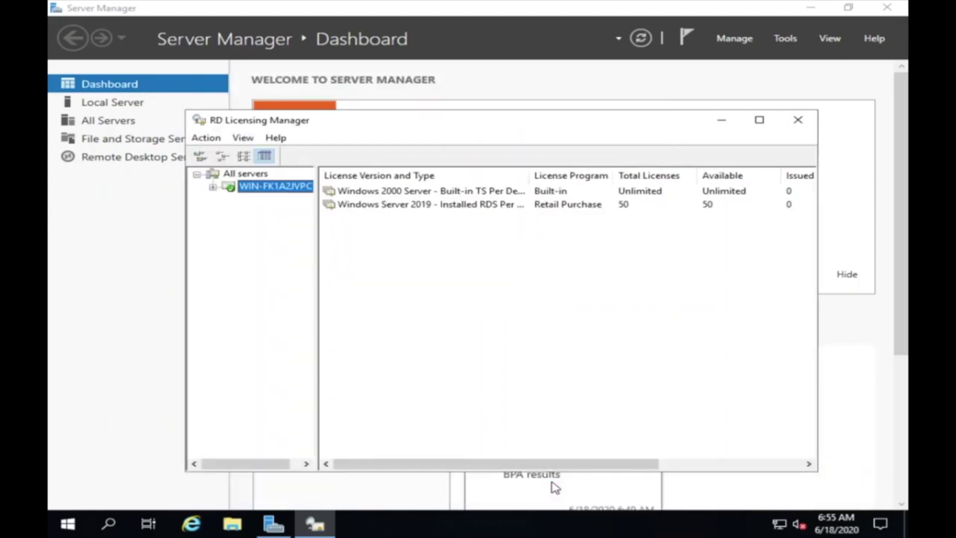